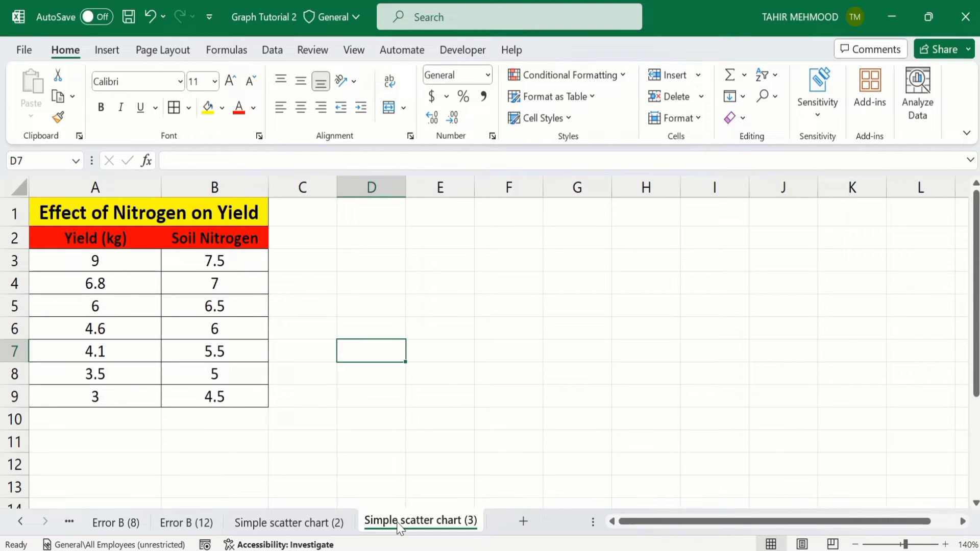
Step: Insert a plain scatter chart of the yield and nitrogen values in A3:B9
{"action": "left_click", "coordinate": [241, 396]}
{"action": "mouse_move", "coordinate": [240, 396]}
{"action": "left_mouse_down"}
{"action": "mouse_move", "coordinate": [131, 293]}
{"action": "mouse_move", "coordinate": [136, 268]}
{"action": "left_mouse_up"}
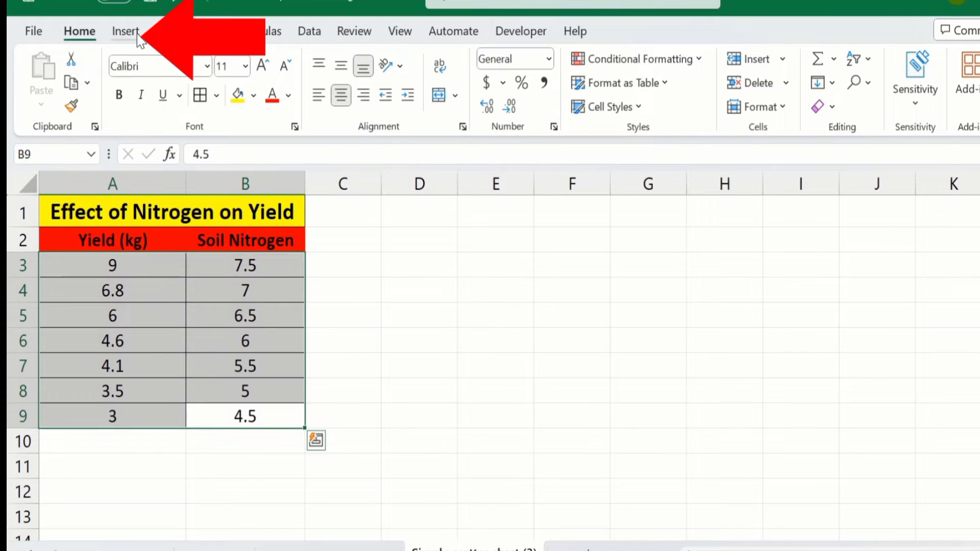
{"action": "left_click", "coordinate": [136, 38]}
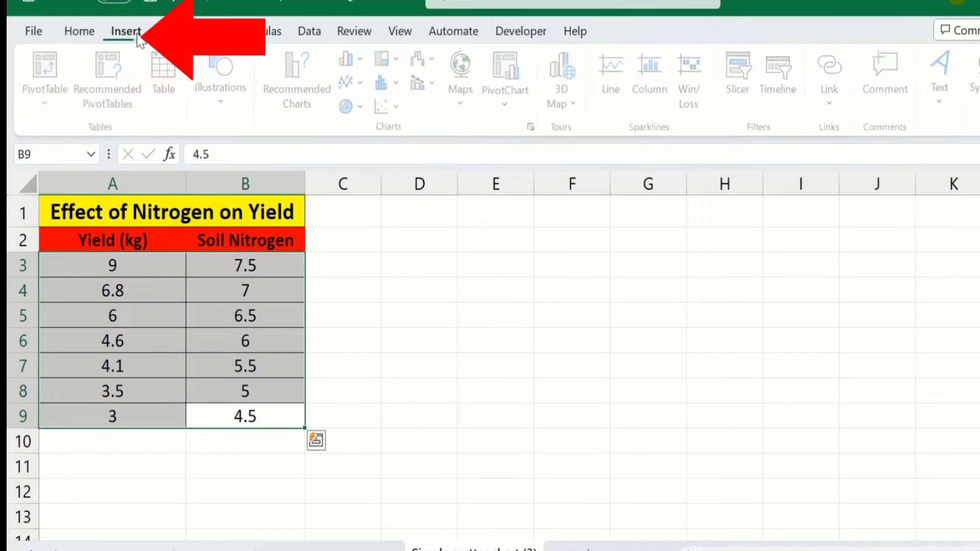
{"action": "left_click", "coordinate": [398, 106]}
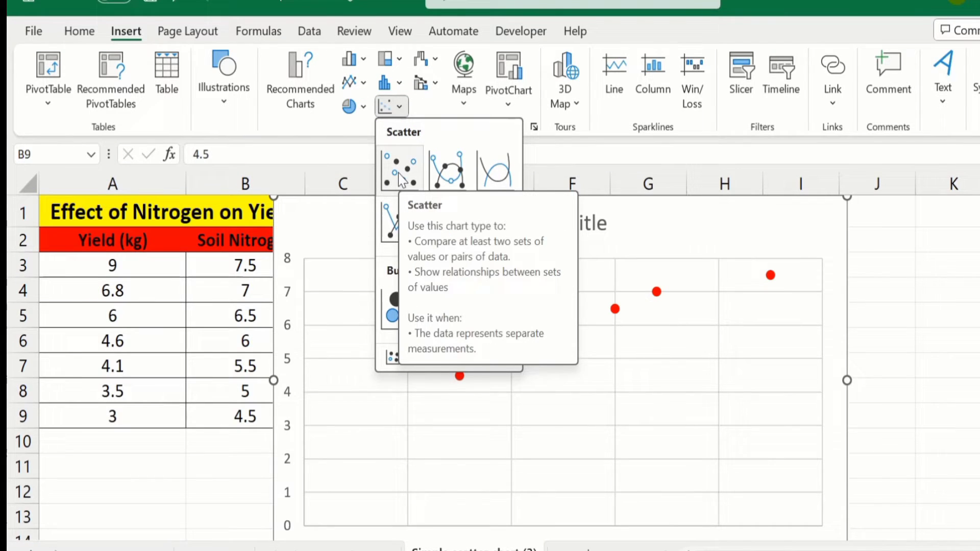
{"action": "left_click", "coordinate": [399, 176]}
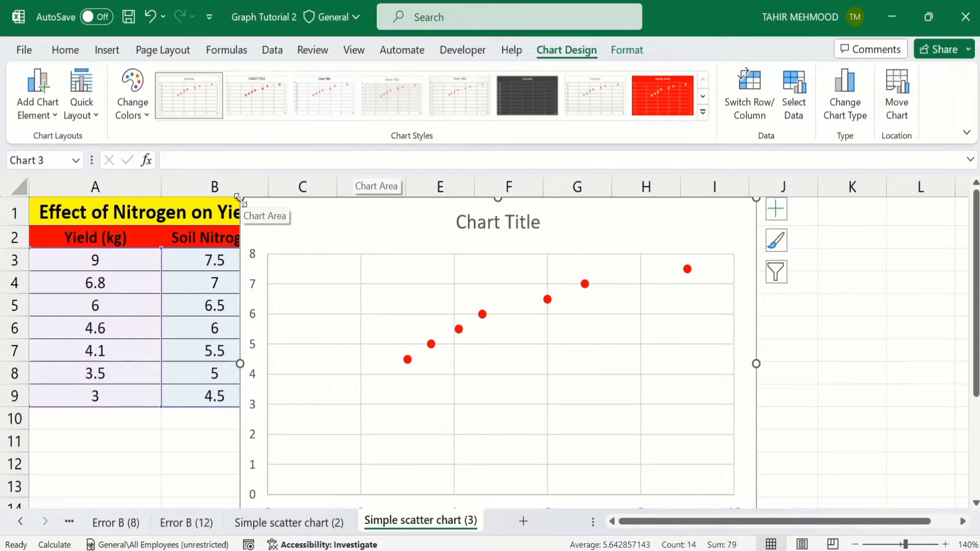
Step: Shrink the scatter chart and move it beside the table so axis labels show, then reselect it
{"action": "left_click_drag", "start_coordinate": [240, 197], "coordinate": [284, 221]}
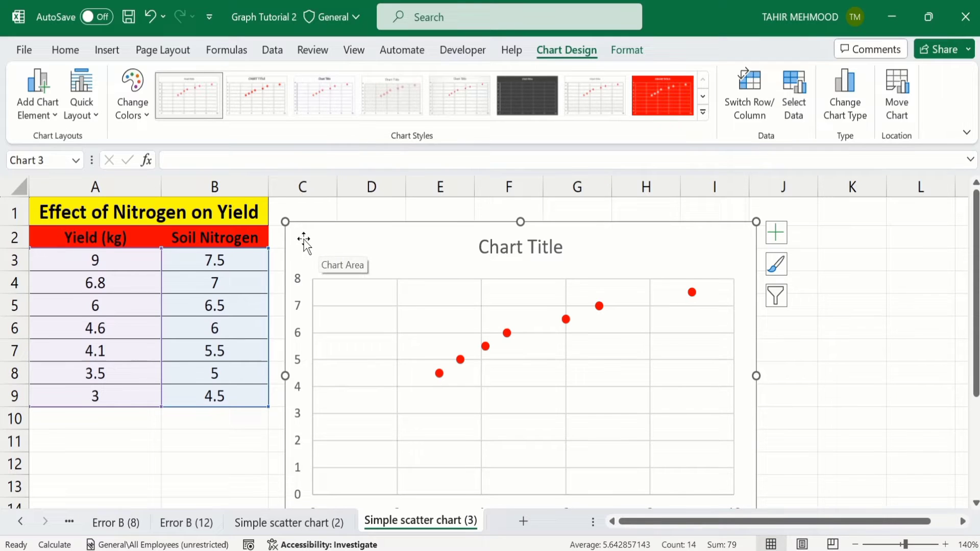
{"action": "left_click_drag", "start_coordinate": [304, 242], "coordinate": [321, 219]}
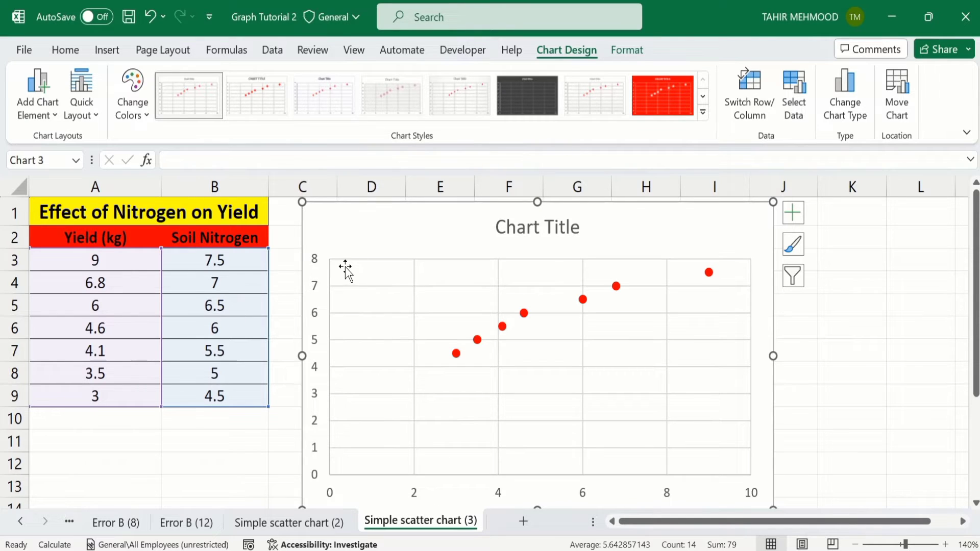
{"action": "left_click", "coordinate": [906, 366]}
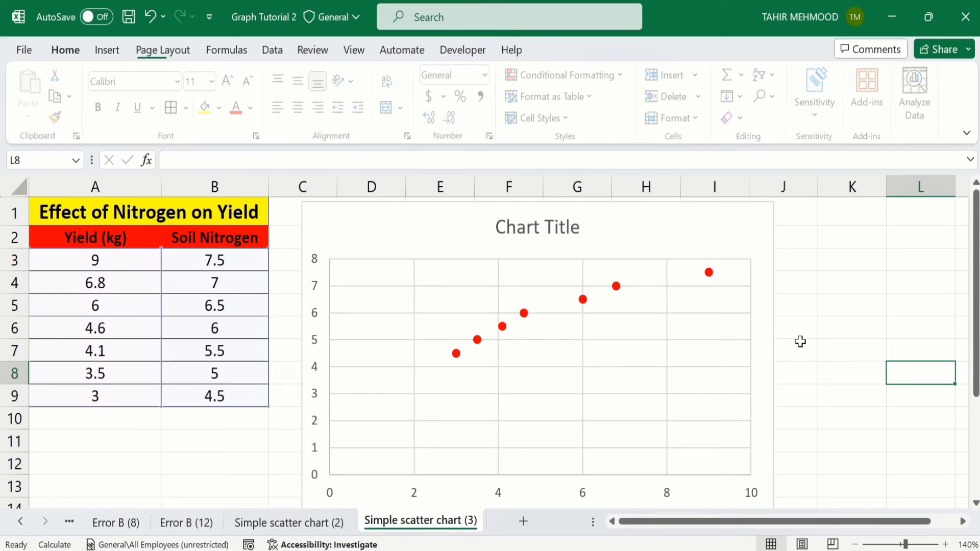
{"action": "left_click", "coordinate": [390, 218]}
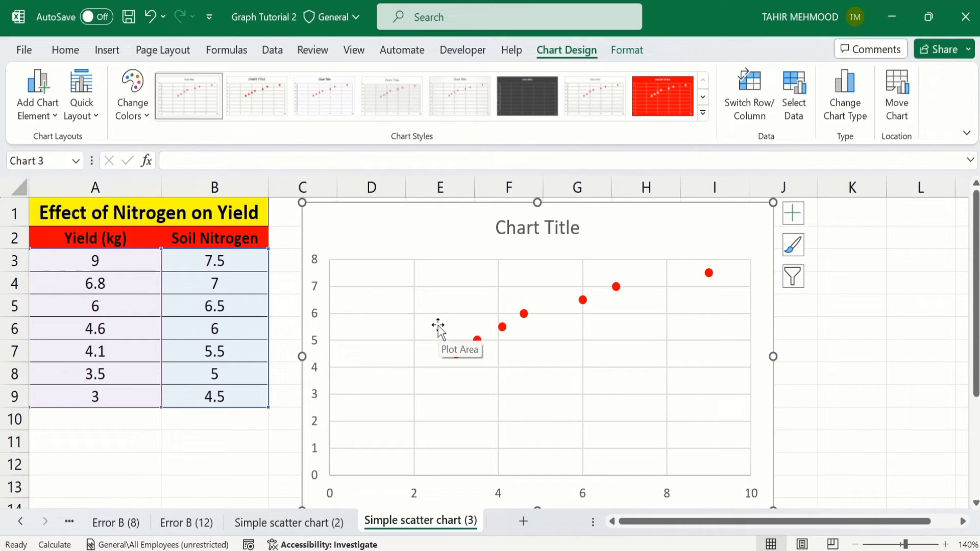
Step: Open Select Data for the plot area and pick Series1 for editing
{"action": "right_click", "coordinate": [456, 303]}
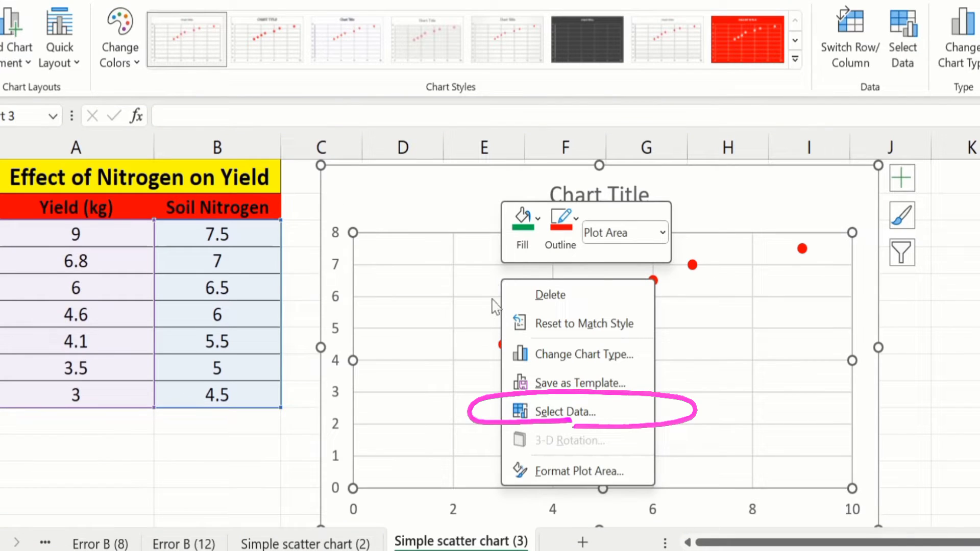
{"action": "left_click", "coordinate": [566, 412]}
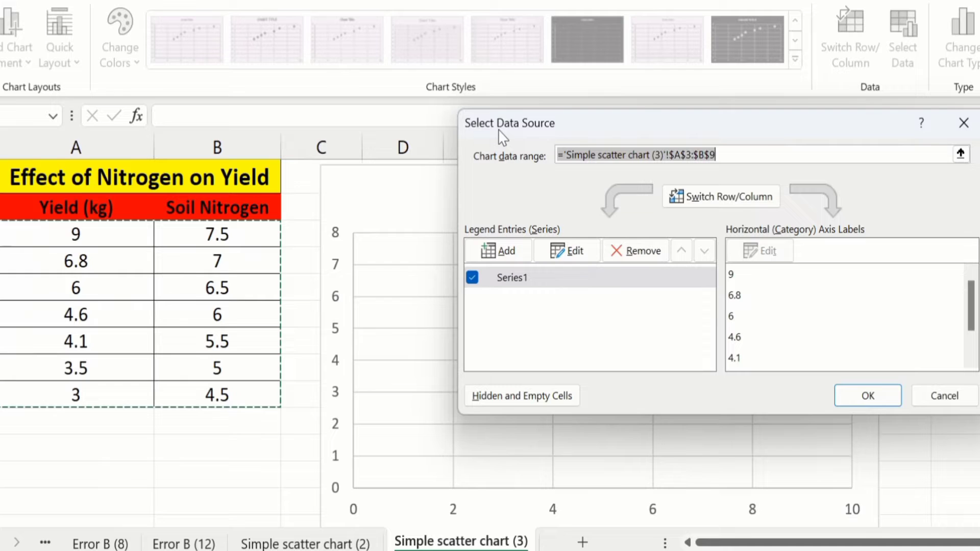
{"action": "mouse_move", "coordinate": [491, 139]}
{"action": "left_mouse_down"}
{"action": "mouse_move", "coordinate": [463, 148]}
{"action": "mouse_move", "coordinate": [418, 141]}
{"action": "mouse_move", "coordinate": [414, 169]}
{"action": "left_mouse_up"}
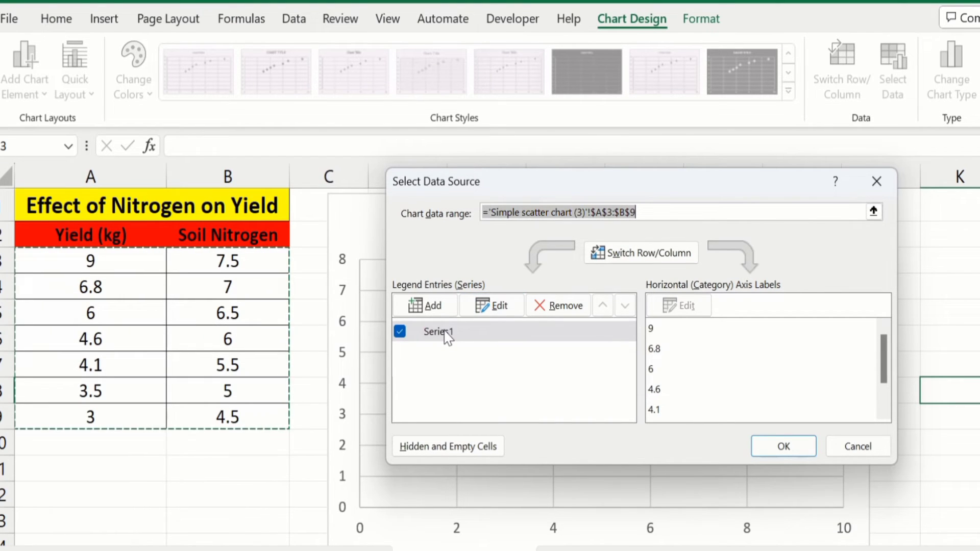
{"action": "left_click", "coordinate": [446, 333]}
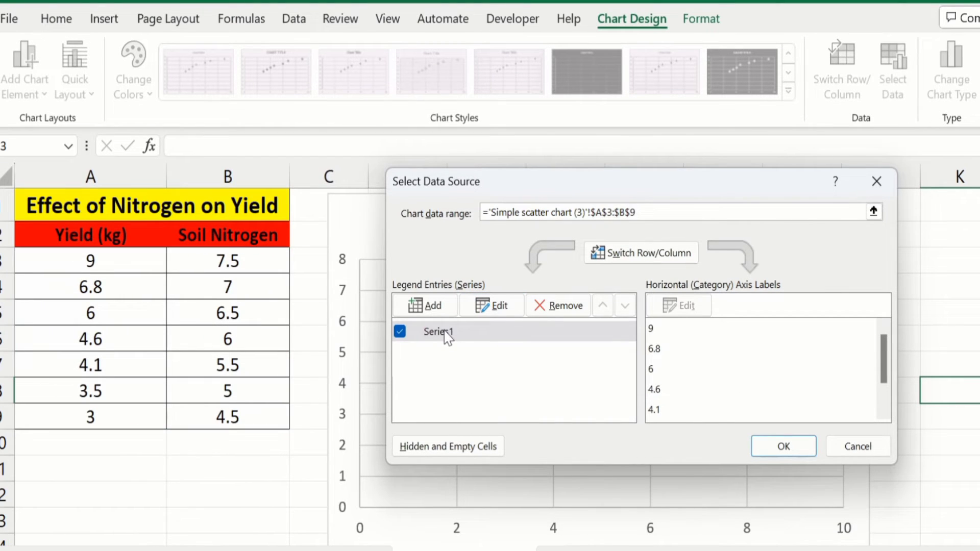
Step: Replace Series1's X values reference with the Soil Nitrogen range B3:B9
{"action": "left_click", "coordinate": [499, 306]}
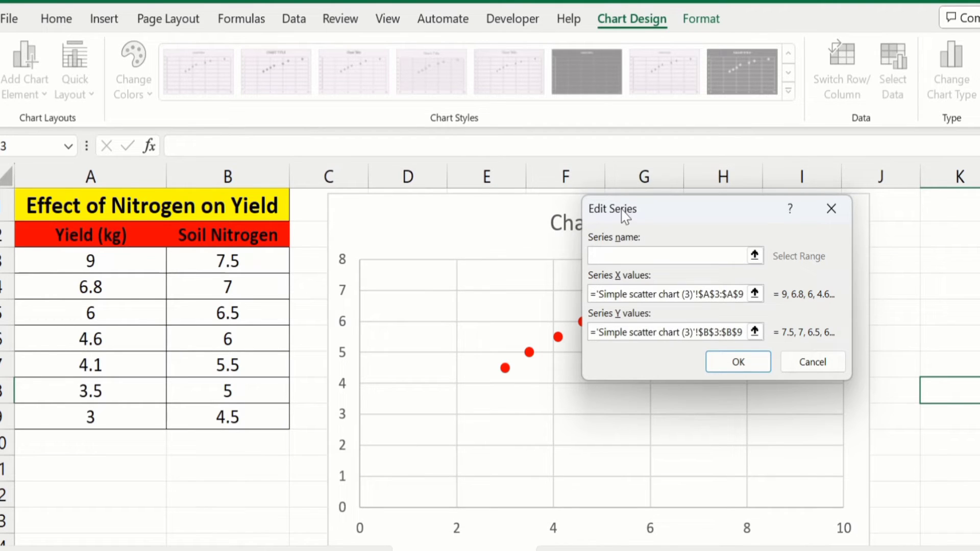
{"action": "left_click_drag", "start_coordinate": [622, 216], "coordinate": [575, 209]}
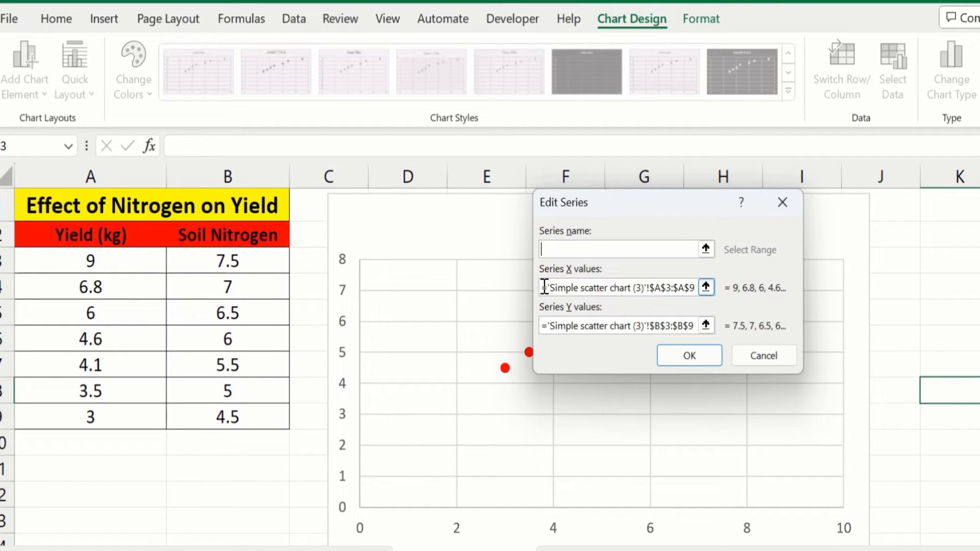
{"action": "left_click_drag", "start_coordinate": [544, 288], "coordinate": [698, 304]}
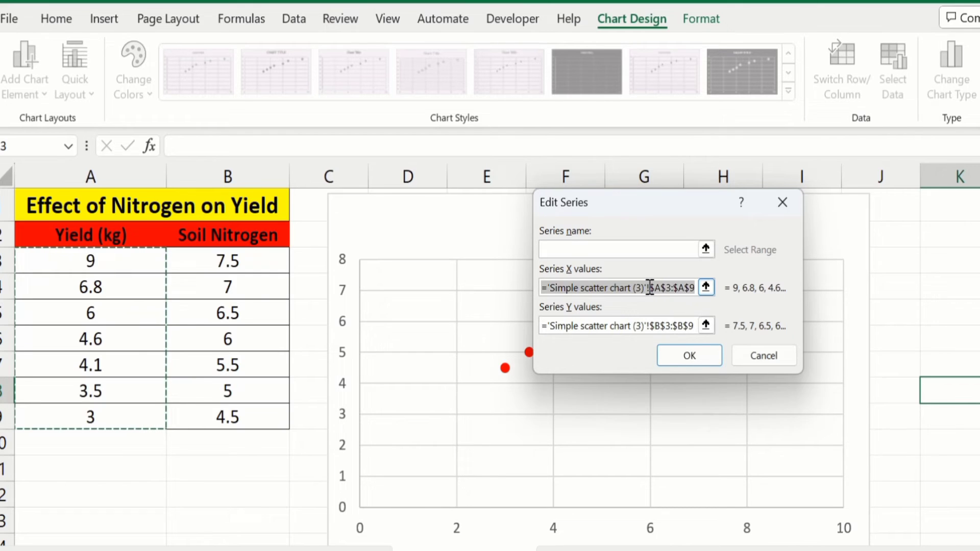
{"action": "key", "text": "BackSpace"}
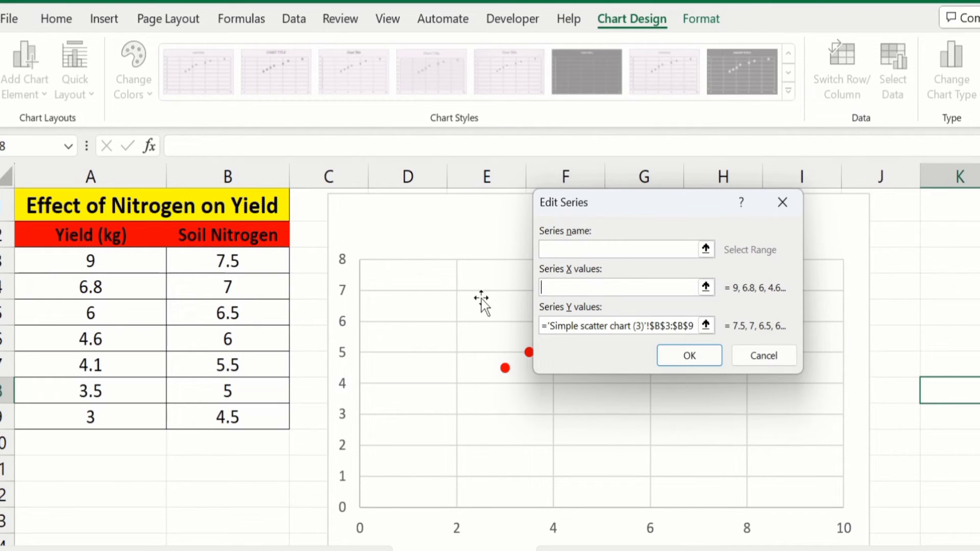
{"action": "left_click", "coordinate": [257, 260]}
{"action": "left_click_drag", "start_coordinate": [259, 262], "coordinate": [256, 408]}
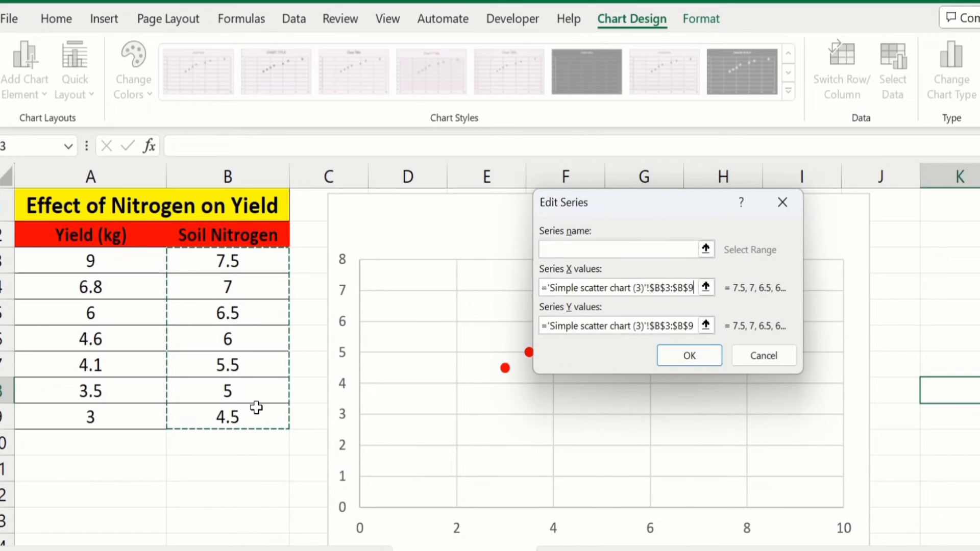
Step: Replace Series1's Y values with the Yield range A3:A9 and confirm
{"action": "left_click", "coordinate": [584, 328]}
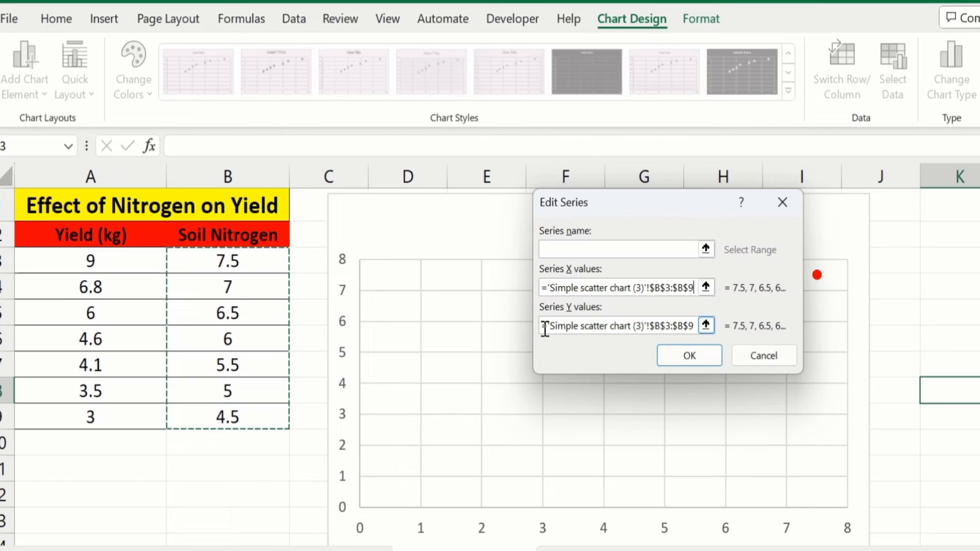
{"action": "mouse_move", "coordinate": [545, 329]}
{"action": "left_mouse_down"}
{"action": "mouse_move", "coordinate": [640, 339]}
{"action": "mouse_move", "coordinate": [696, 330]}
{"action": "left_mouse_up"}
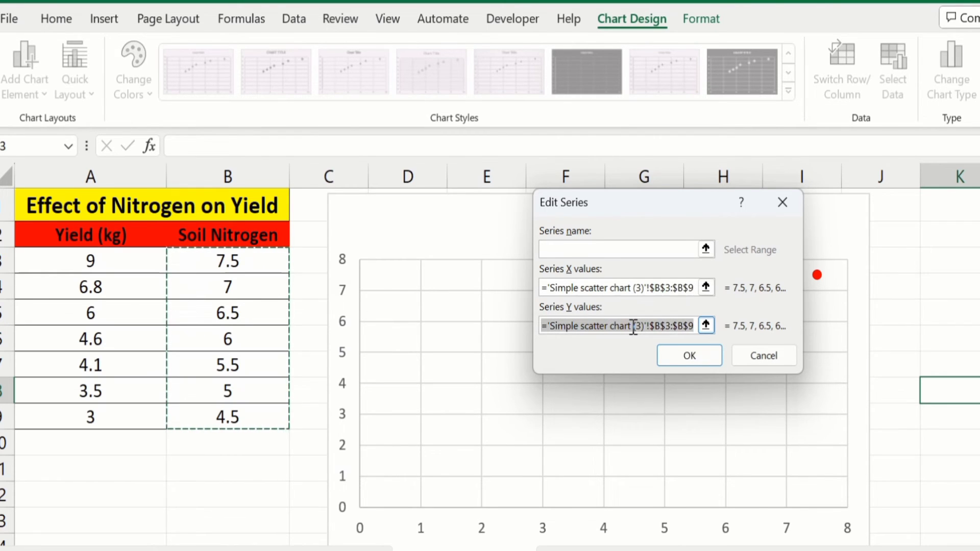
{"action": "key", "text": "BackSpace"}
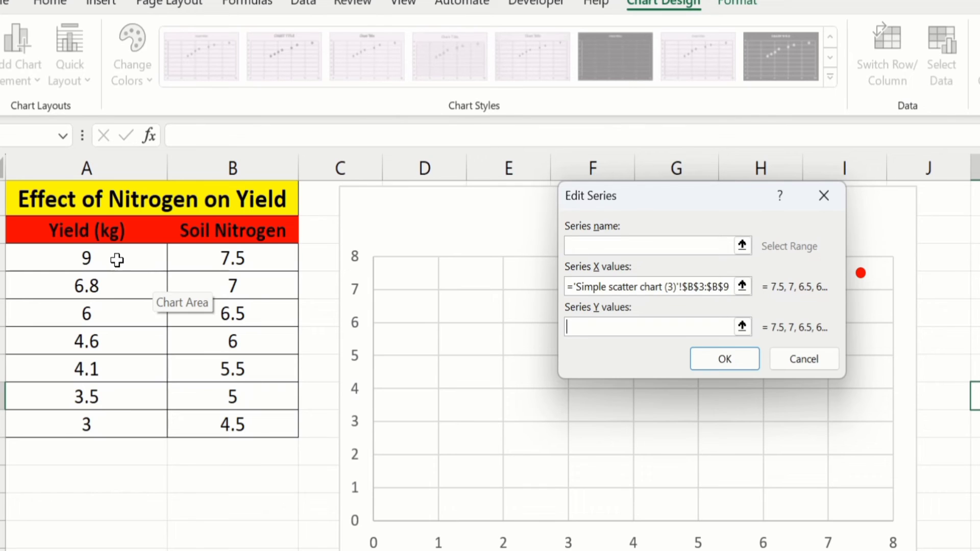
{"action": "left_click_drag", "start_coordinate": [117, 261], "coordinate": [120, 425]}
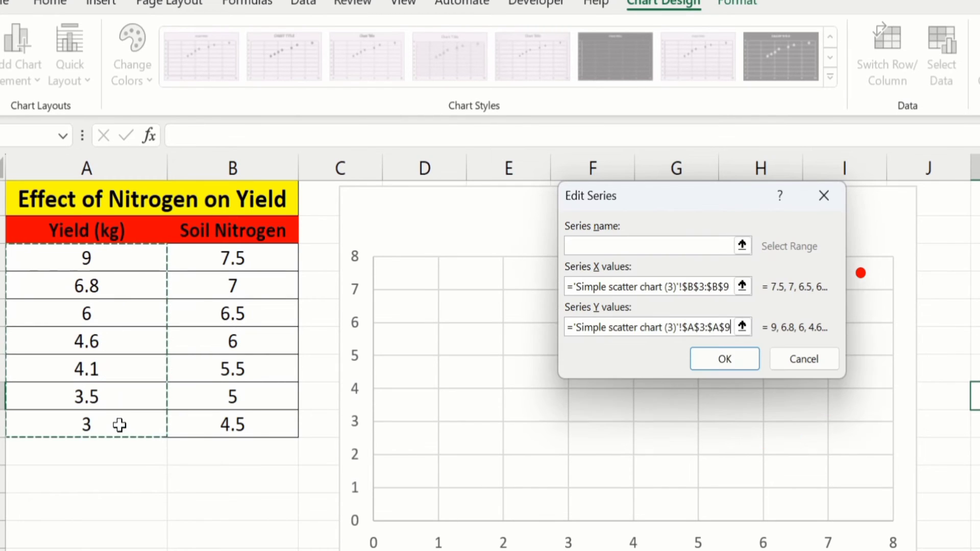
{"action": "left_click", "coordinate": [729, 356]}
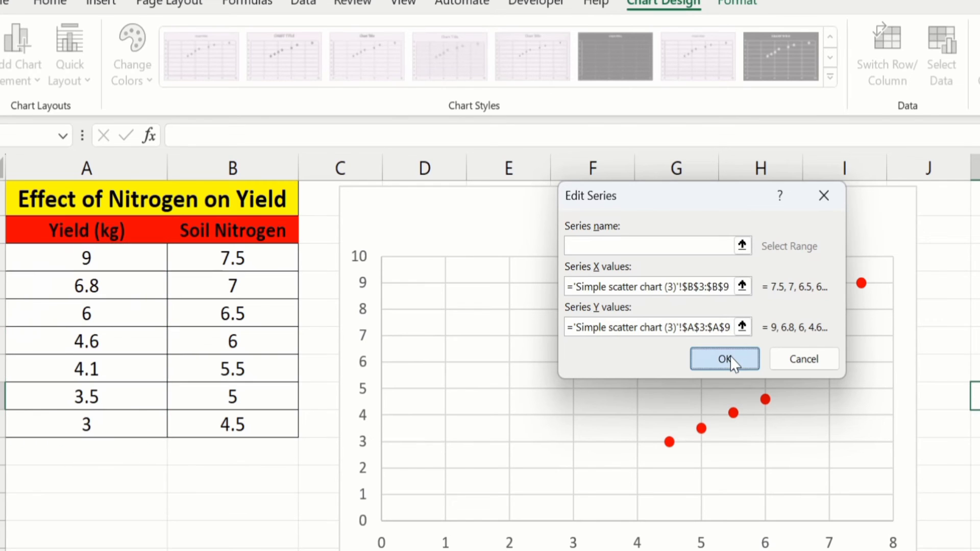
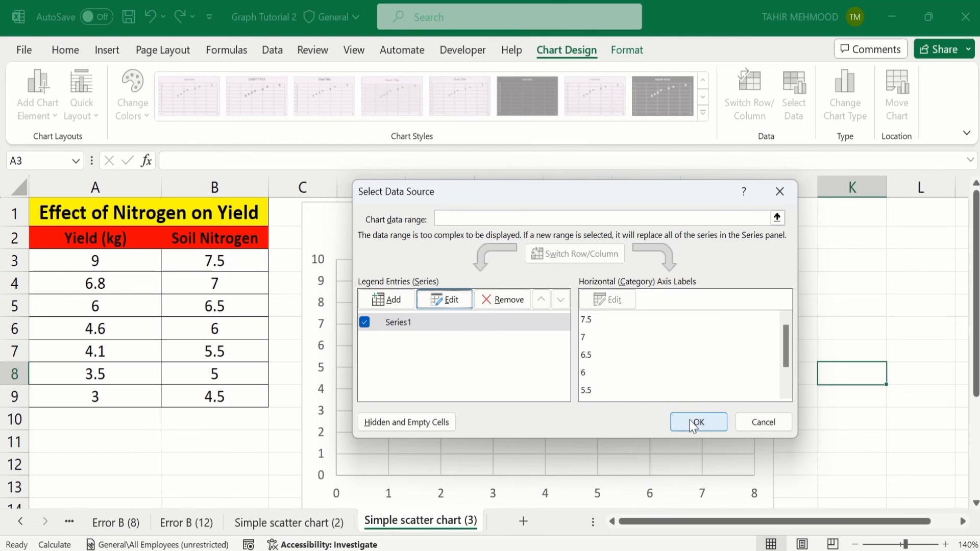
Step: Confirm the edited series so the chart plots soil nitrogen against yield as seven points
{"action": "left_click", "coordinate": [692, 421]}
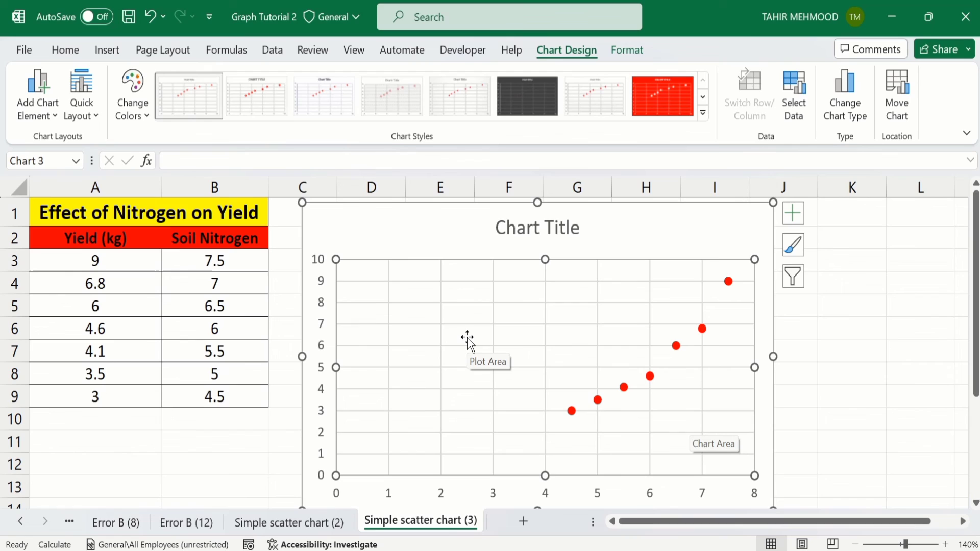